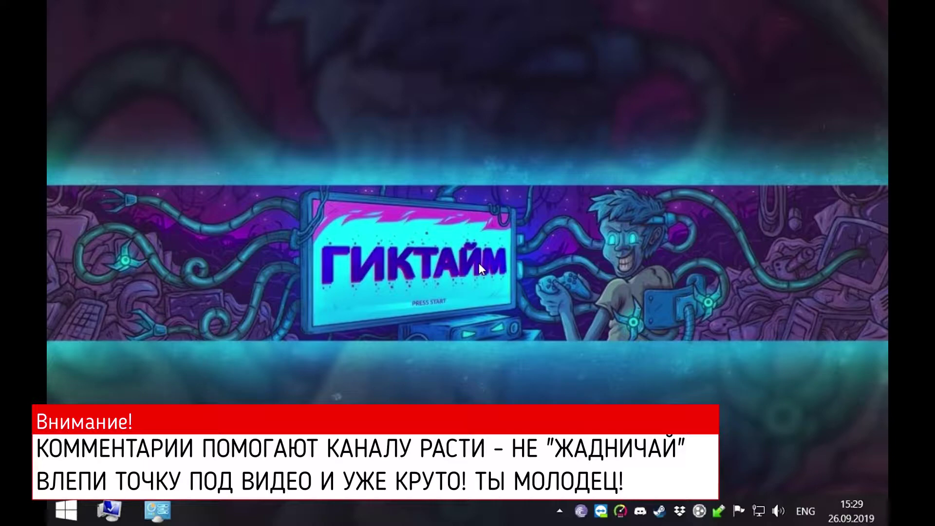
# Step: Launch OBS Studio (64bit) from the Windows Start screen
pyautogui.press('super')
pyautogui.scroll(-5, 508, 278)
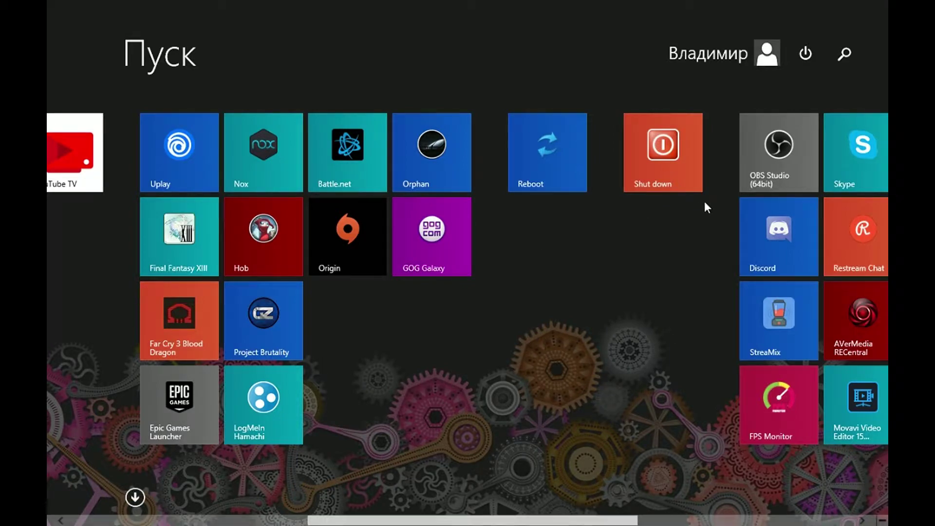
pyautogui.click(746, 153)
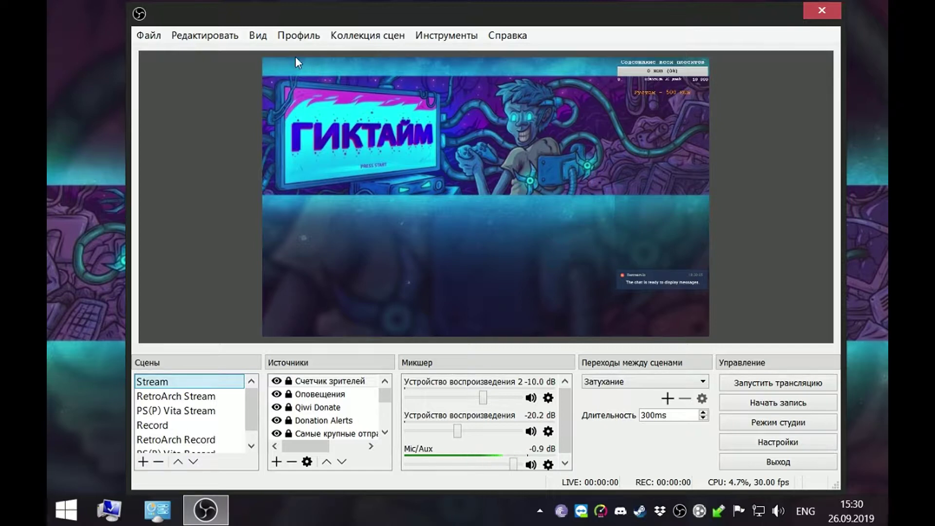
# Step: Show the OBS settings folder in File Explorer and go up to its parent Roaming folder
pyautogui.click(157, 35)
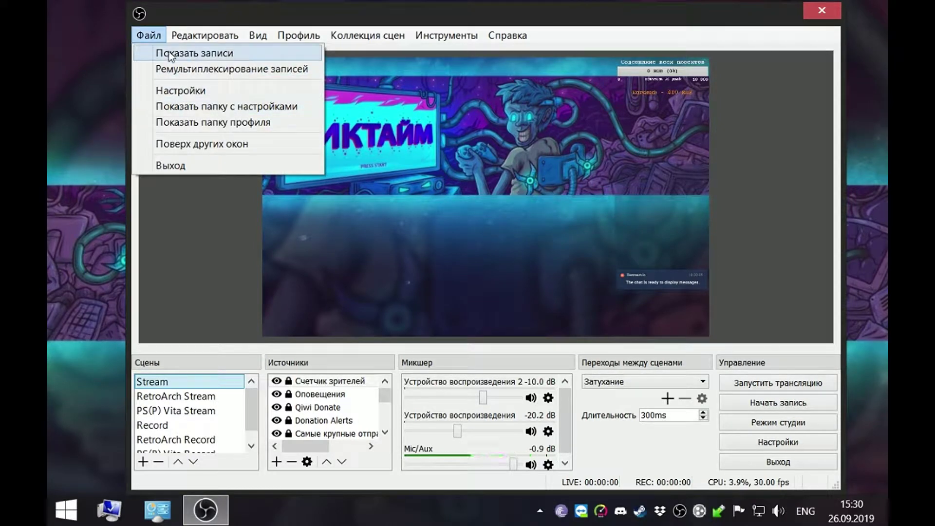
pyautogui.click(187, 107)
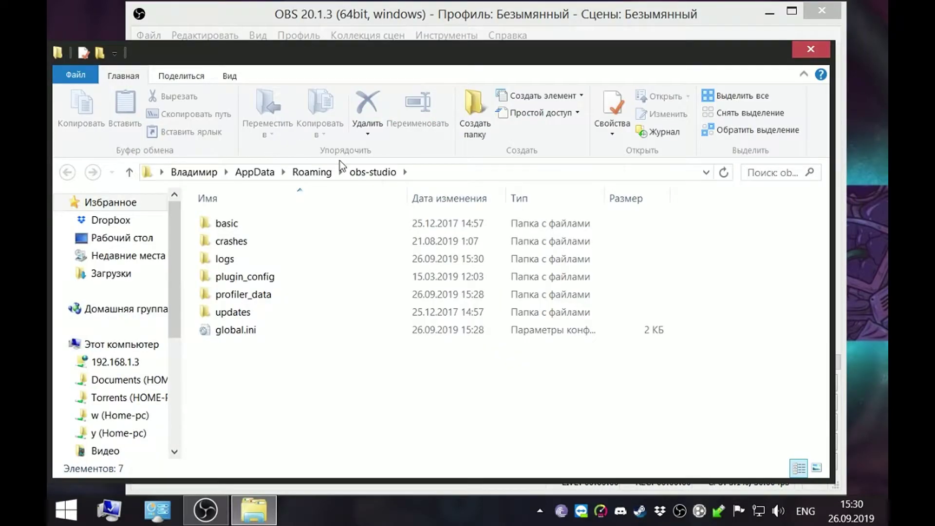
pyautogui.click(312, 170)
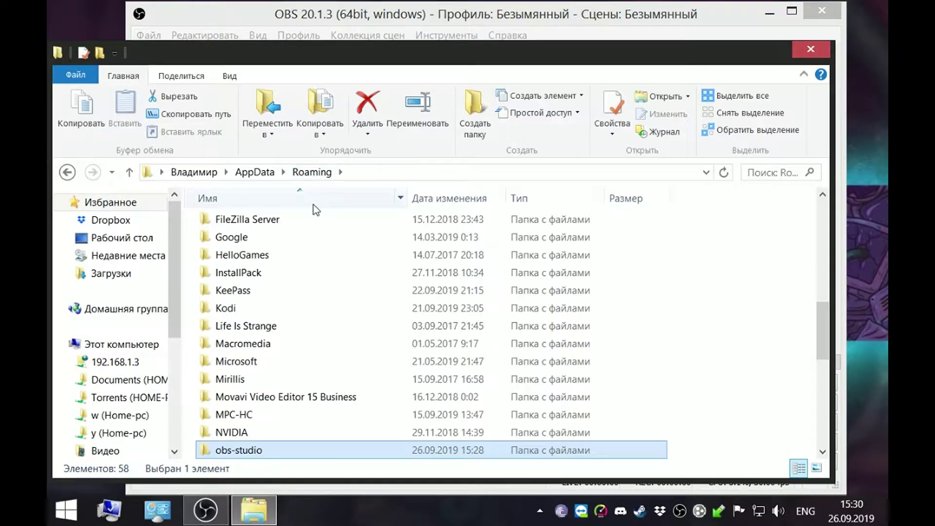
# Step: Examine the general properties of the obs-studio folder, including its location and size, and close them
pyautogui.rightClick(327, 455)
pyautogui.click(343, 448)
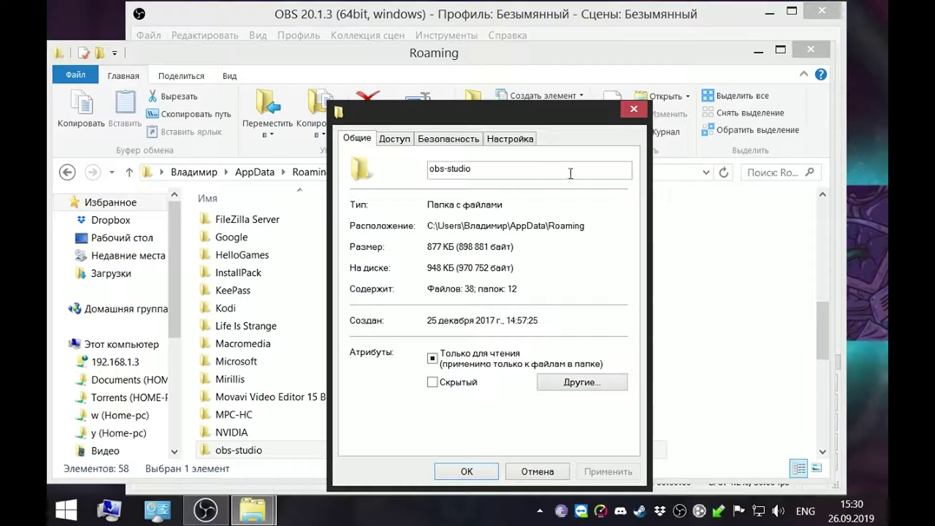
pyautogui.moveTo(530, 114); pyautogui.dragTo(752, 115)
pyautogui.click(855, 109)
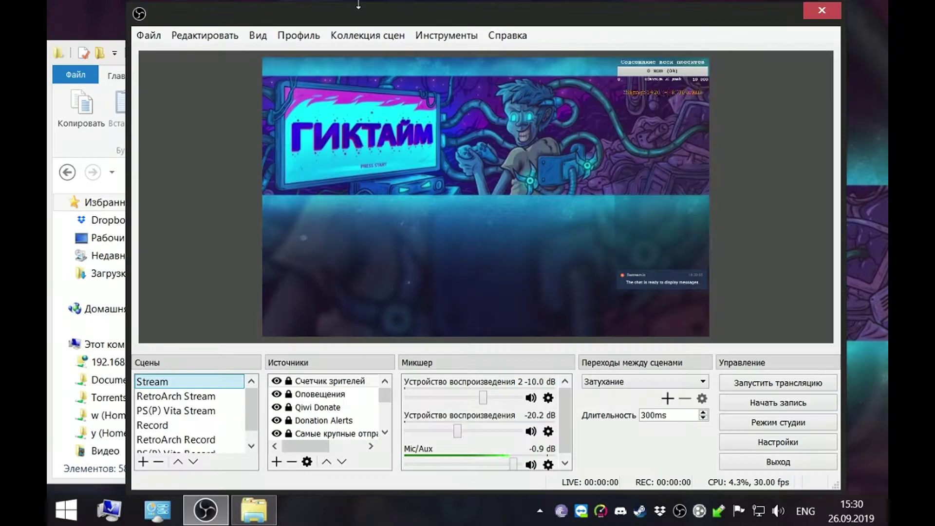
# Step: Look into the Безымянный profile folder under obs-studio, basic and profiles, and close File Explorer
pyautogui.click(358, 5)
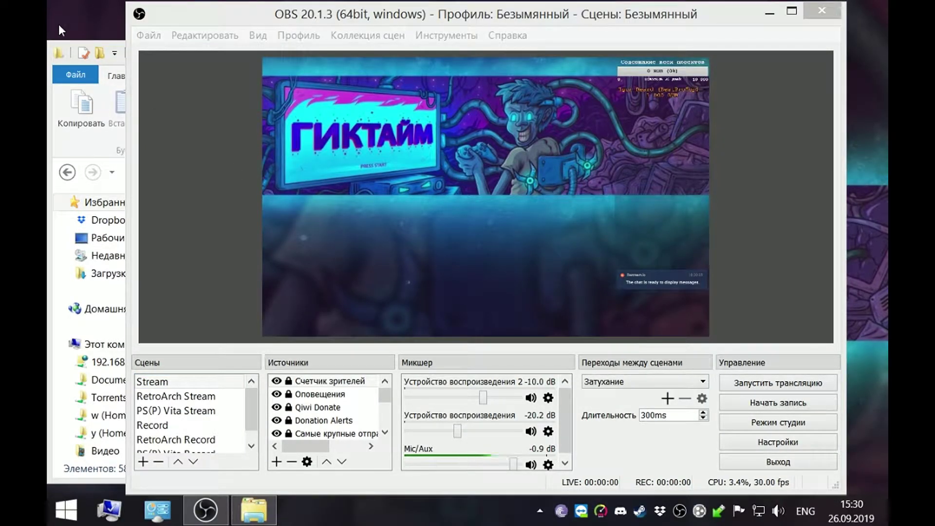
pyautogui.click(63, 77)
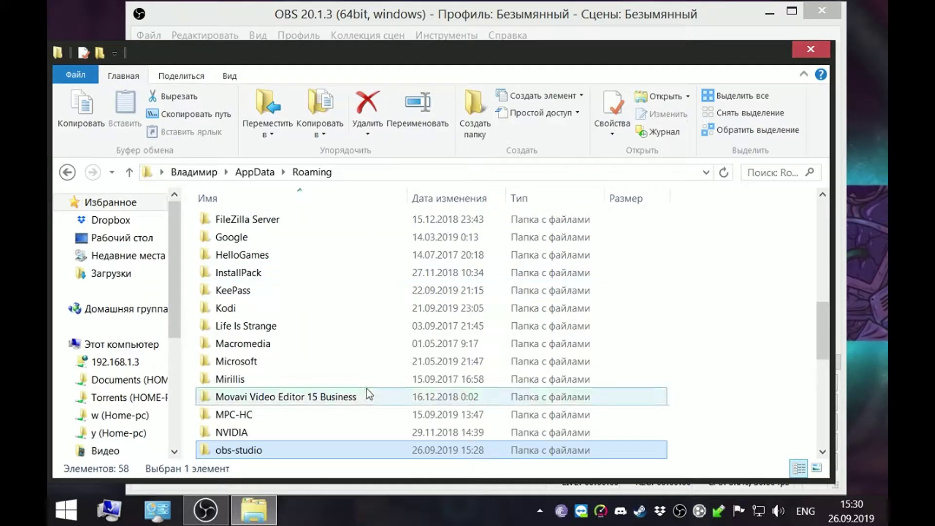
pyautogui.click(272, 453)
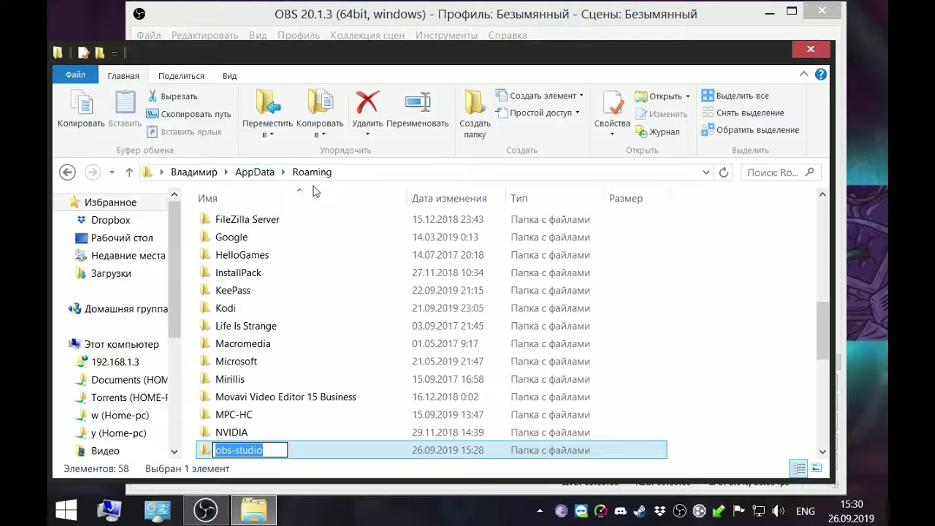
pyautogui.click(327, 446)
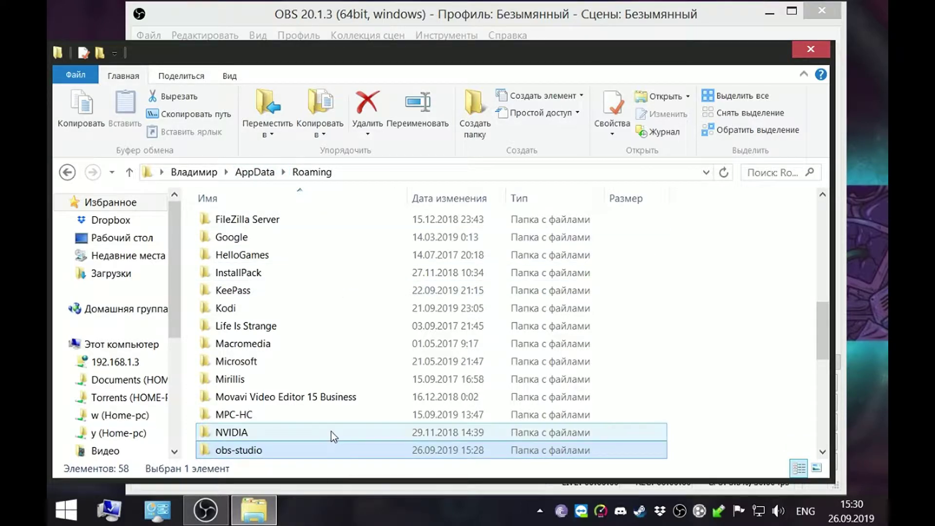
pyautogui.doubleClick(271, 449)
pyautogui.doubleClick(272, 224)
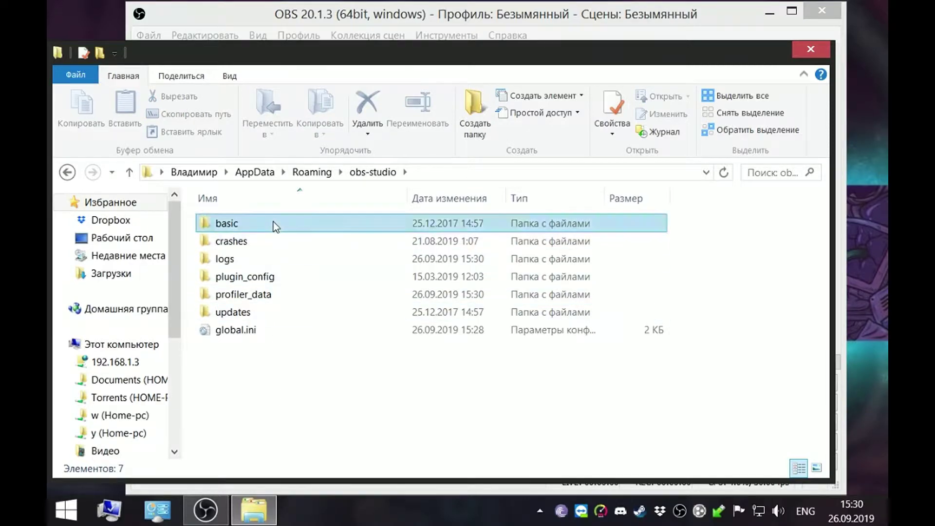
pyautogui.click(265, 246)
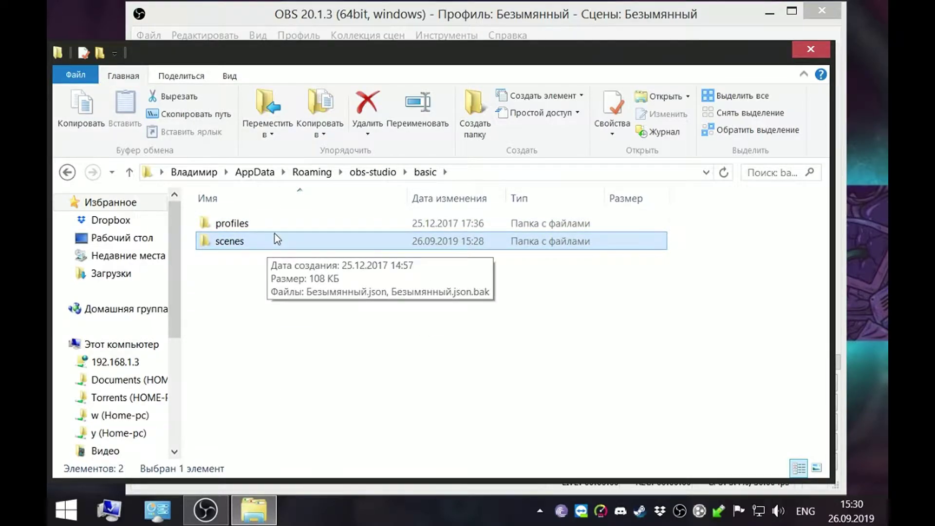
pyautogui.doubleClick(279, 224)
pyautogui.doubleClick(278, 227)
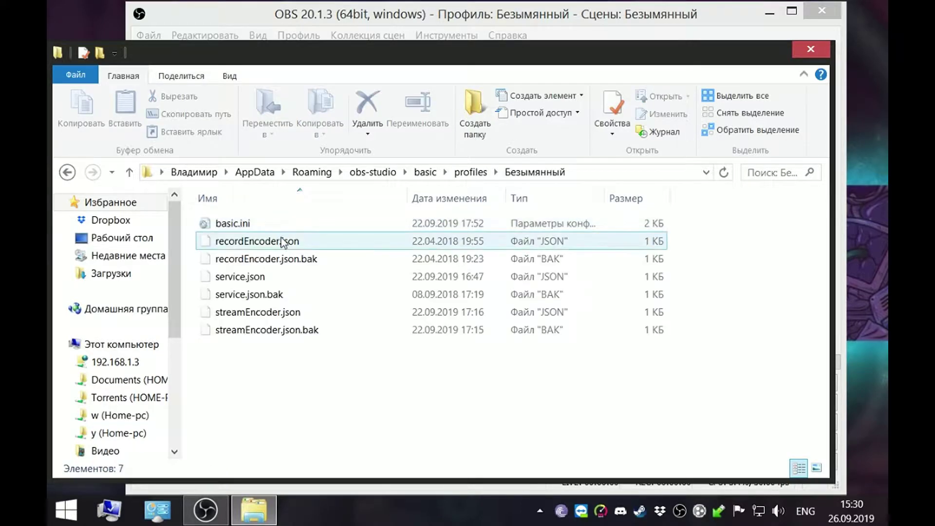
pyautogui.click(811, 49)
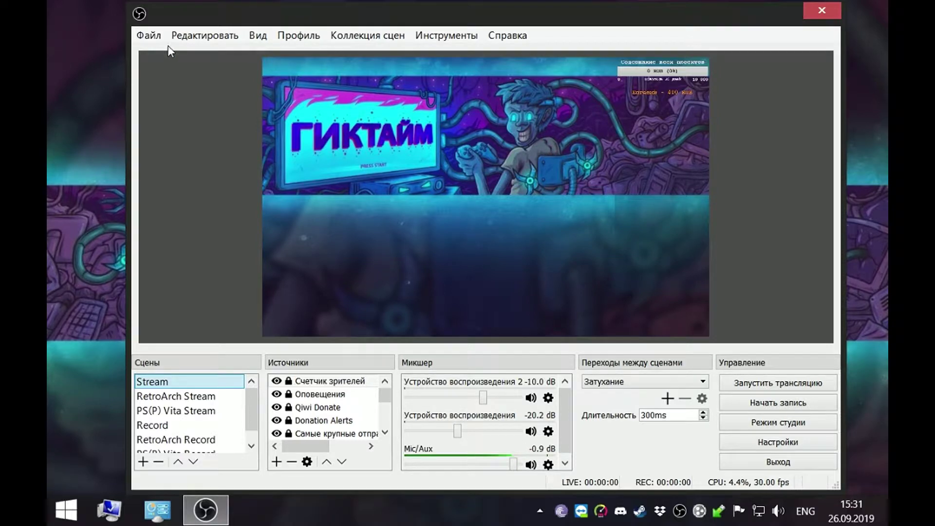
# Step: View the general OBS settings and leave them without saving any changes
pyautogui.click(150, 36)
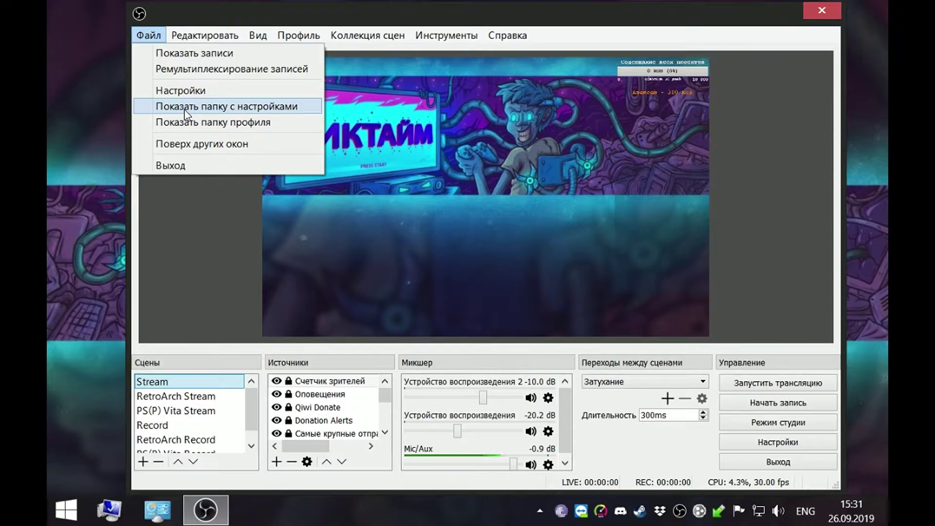
pyautogui.click(164, 89)
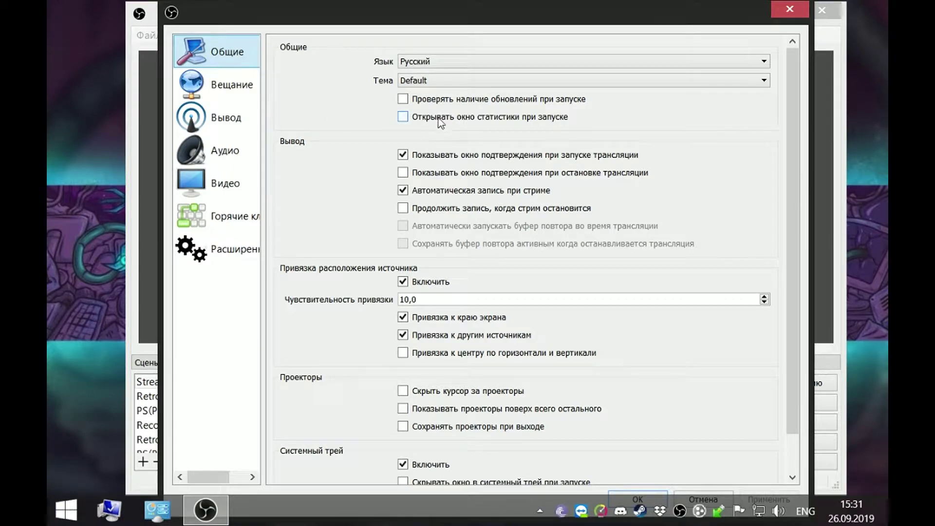
pyautogui.click(794, 10)
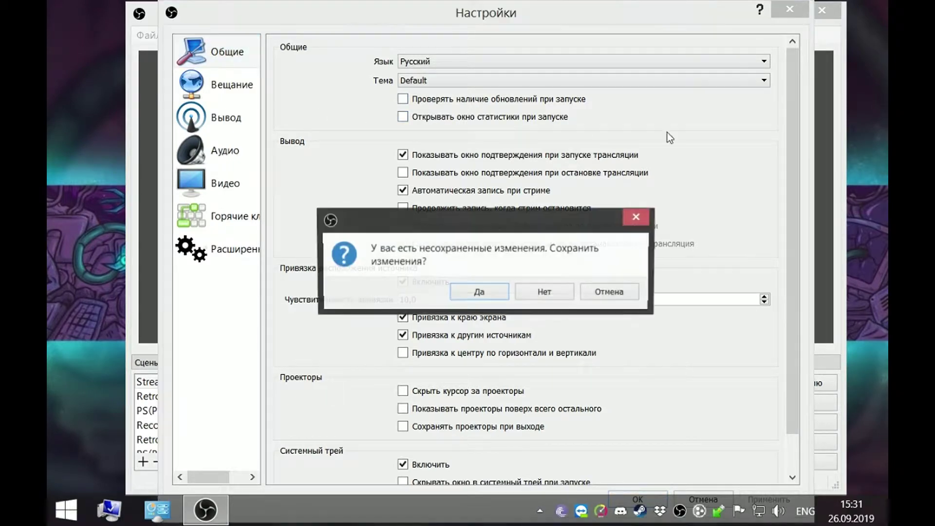
pyautogui.click(541, 291)
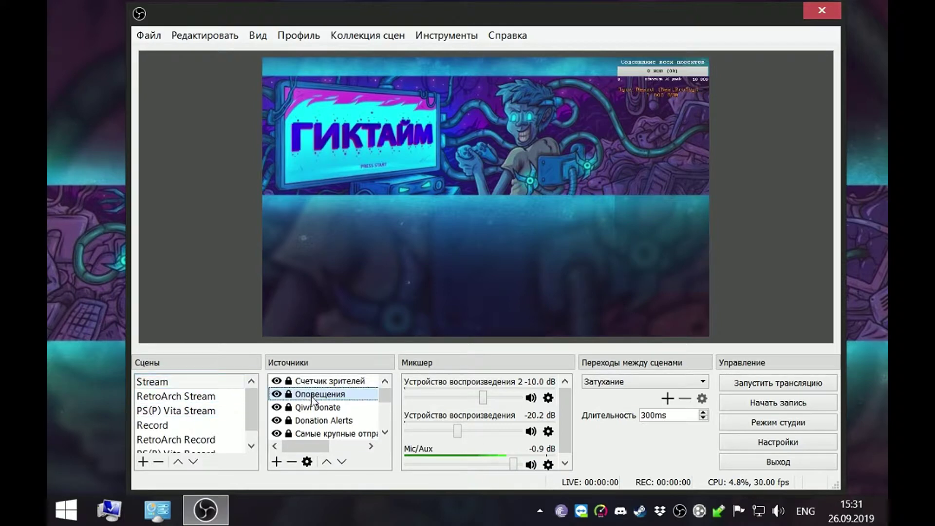
# Step: Review the sources of the Stream, RetroArch Stream and PS(P) Vita Stream scenes and return to Stream
pyautogui.scroll(-2, 302, 412)
pyautogui.press('Down')
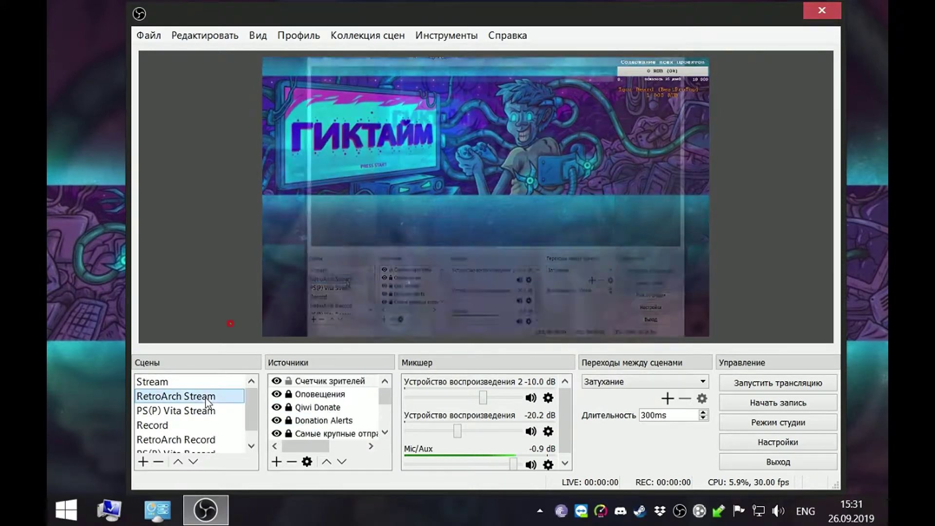
pyautogui.scroll(-3, 298, 404)
pyautogui.scroll(3, 298, 394)
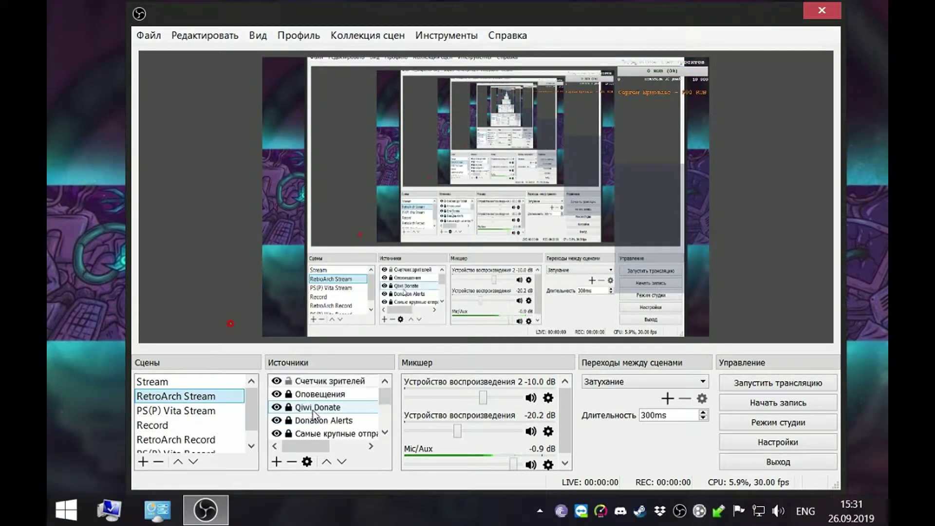
pyautogui.click(225, 411)
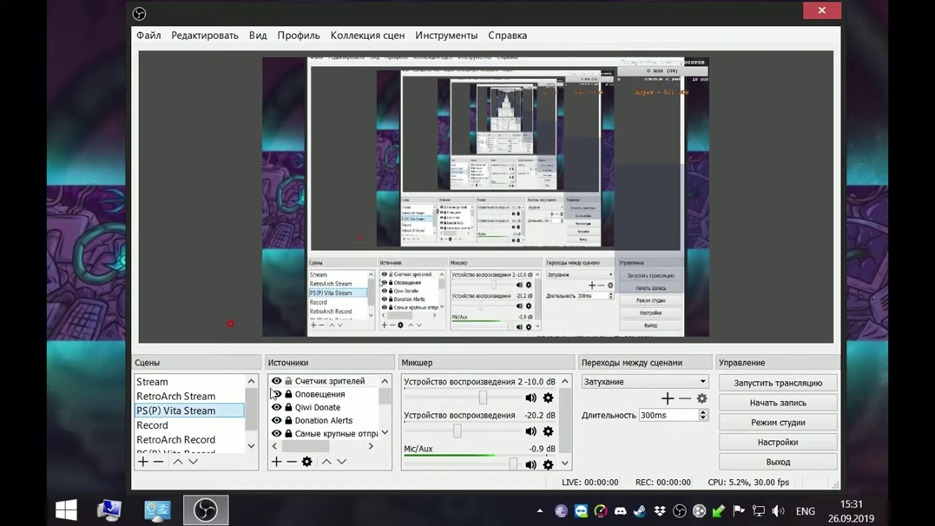
pyautogui.click(226, 384)
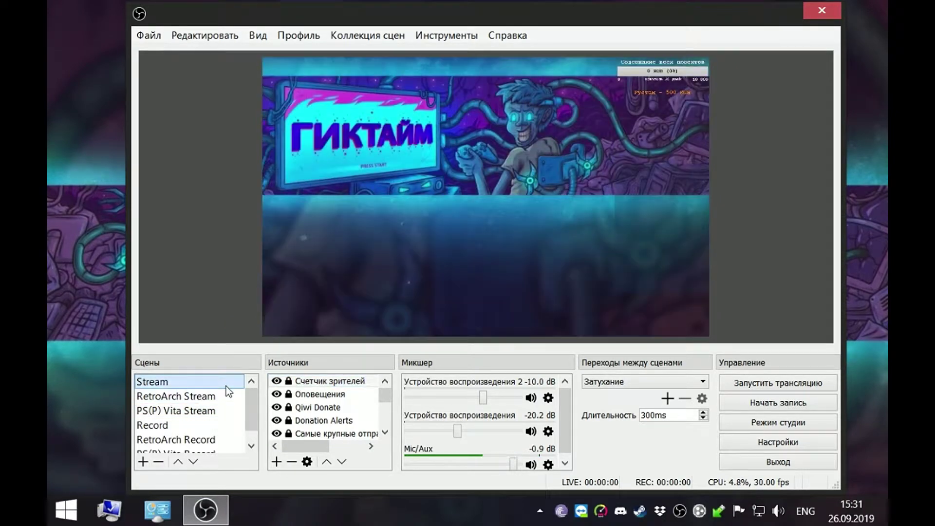
pyautogui.rightClick(301, 384)
pyautogui.click(665, 289)
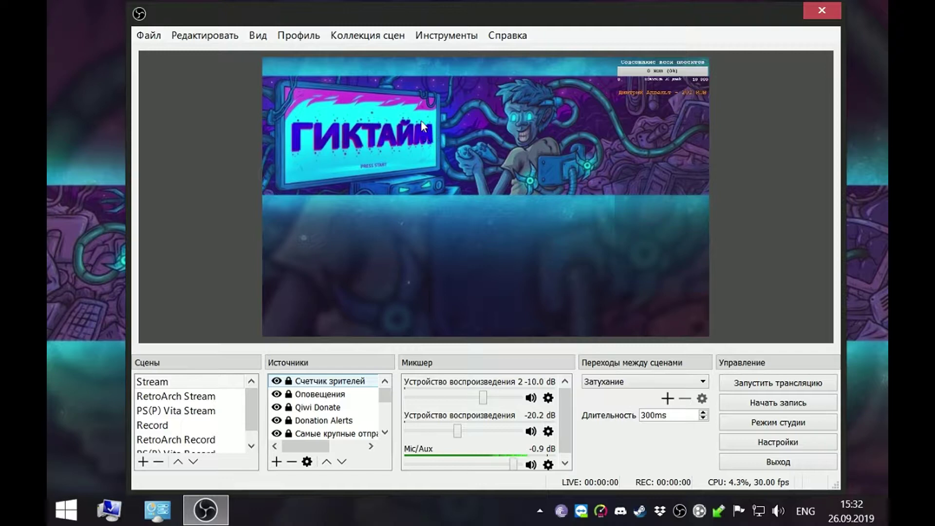
pyautogui.click(304, 35)
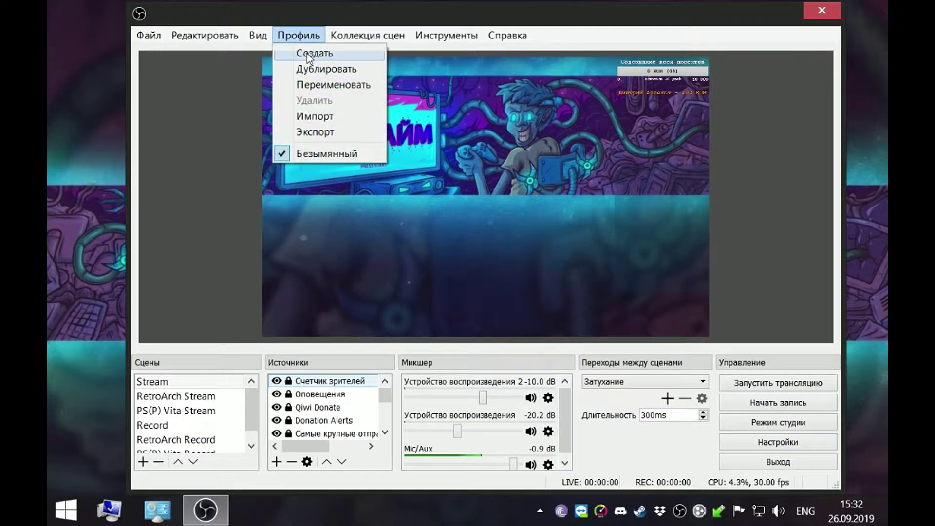
pyautogui.click(688, 137)
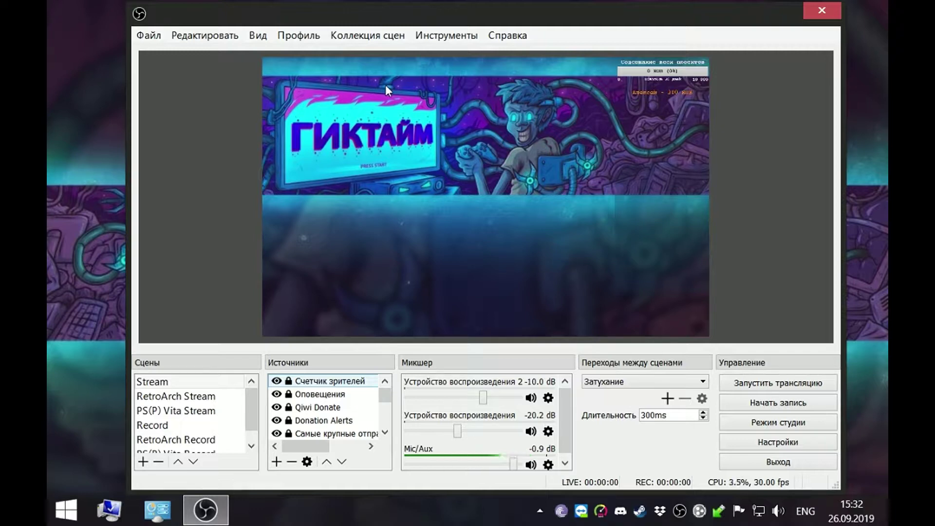
# Step: Export the current scene collection to the desktop as Безымянный.json
pyautogui.click(386, 38)
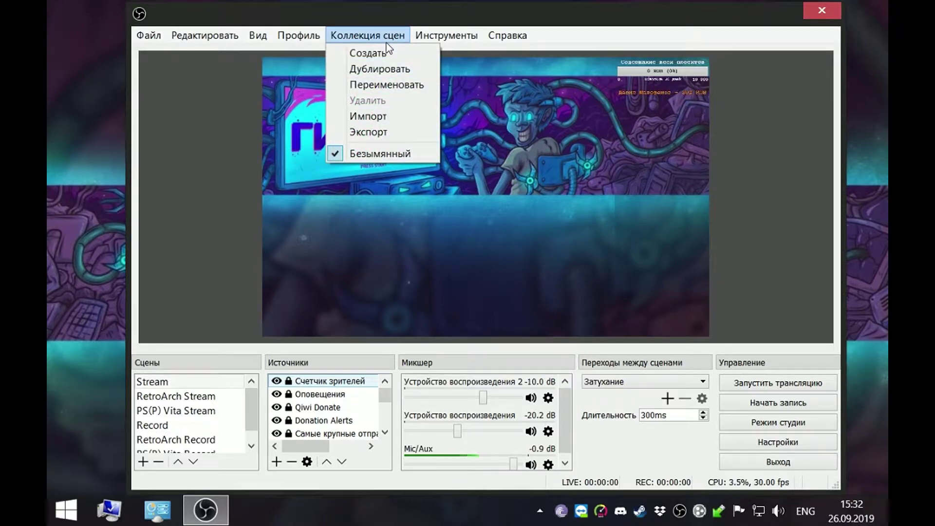
pyautogui.click(370, 132)
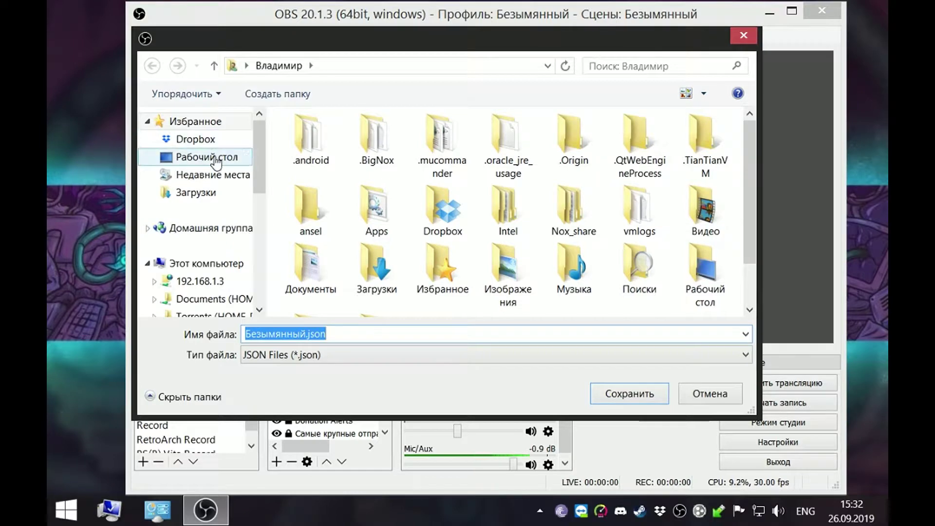
pyautogui.click(217, 160)
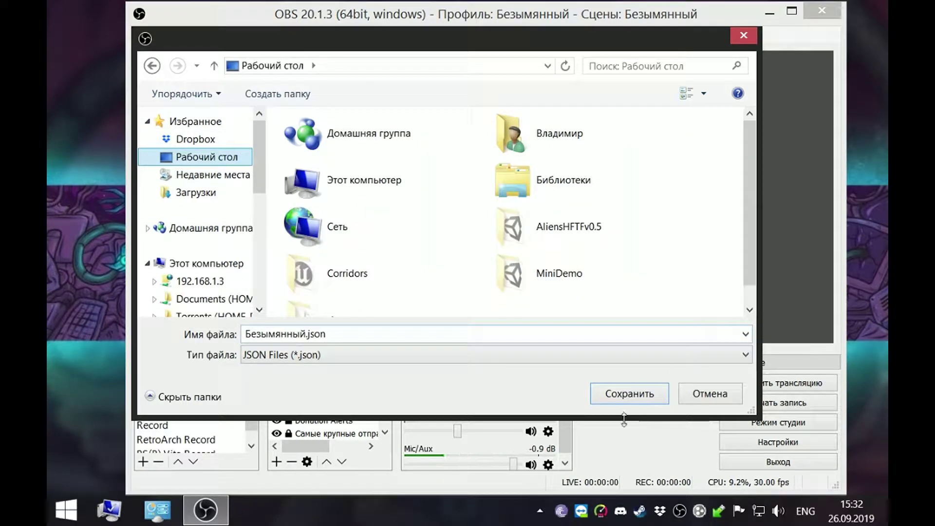
pyautogui.click(629, 394)
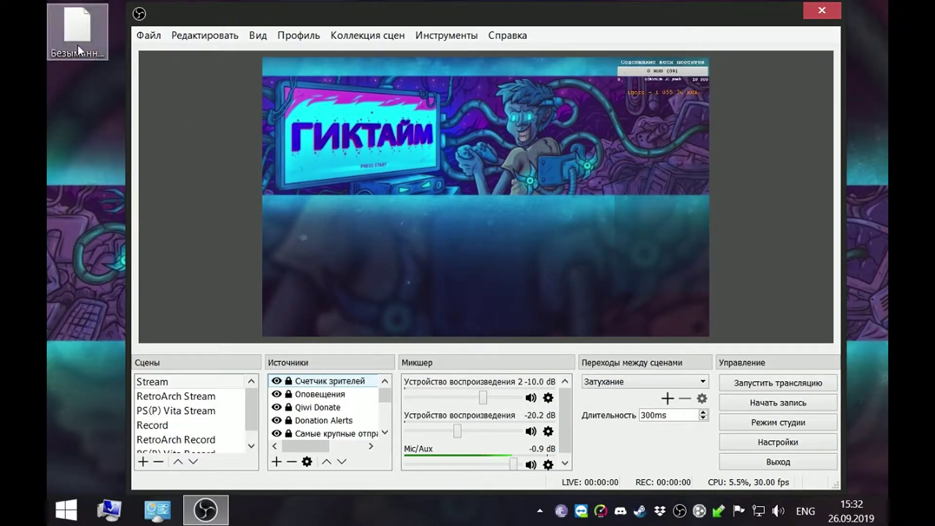
# Step: Examine the properties of the exported Безымянный.json file on the desktop, moving the dialog clear of the preview
pyautogui.rightClick(77, 45)
pyautogui.click(143, 314)
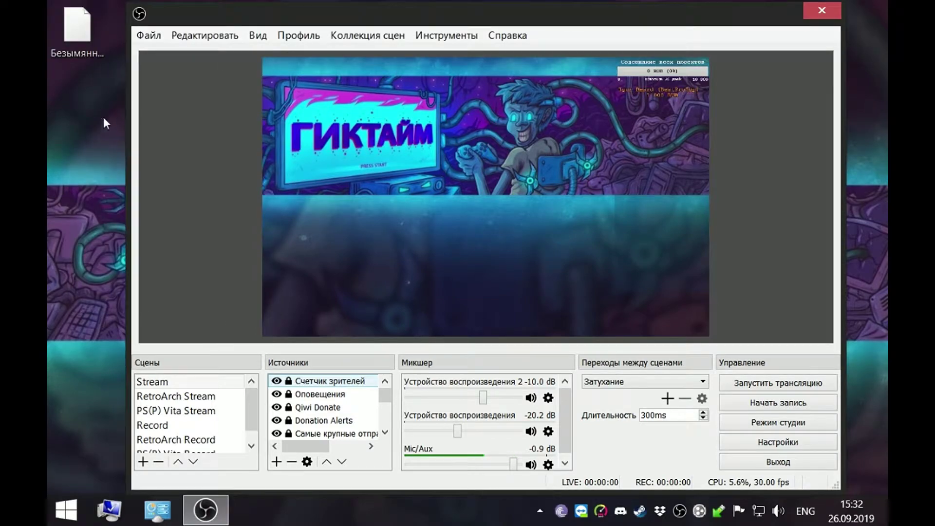
pyautogui.rightClick(77, 56)
pyautogui.click(154, 318)
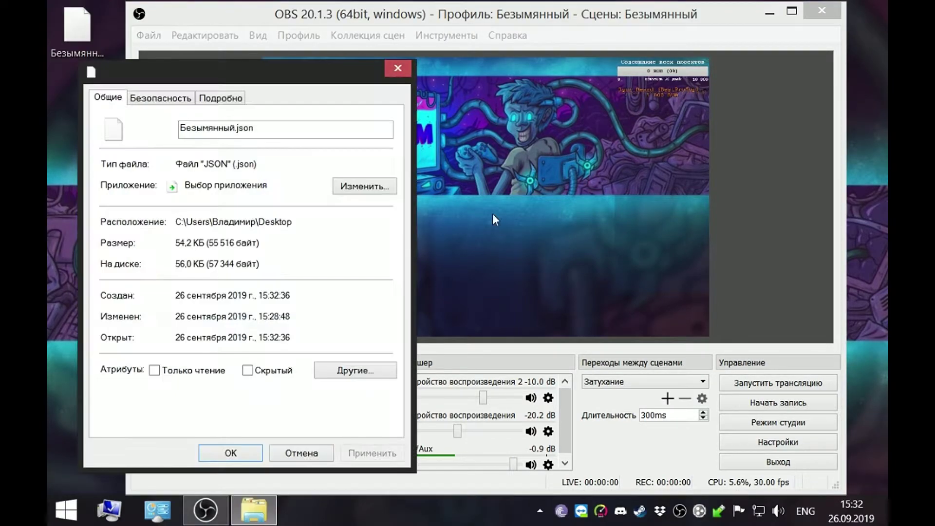
pyautogui.moveTo(252, 79); pyautogui.dragTo(706, 66)
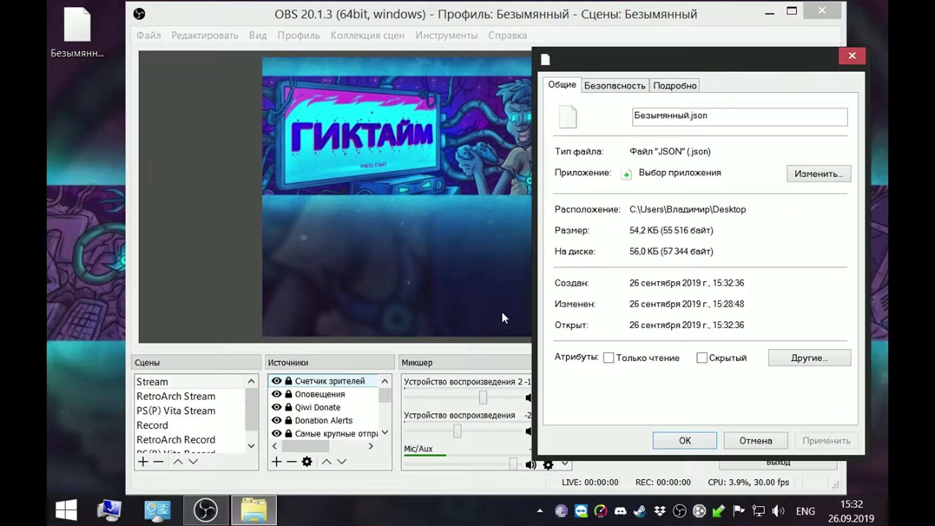
# Step: View the transform values of the Счетчик зрителей source without changing them, and close the Безымянный.json file properties
pyautogui.click(405, 382)
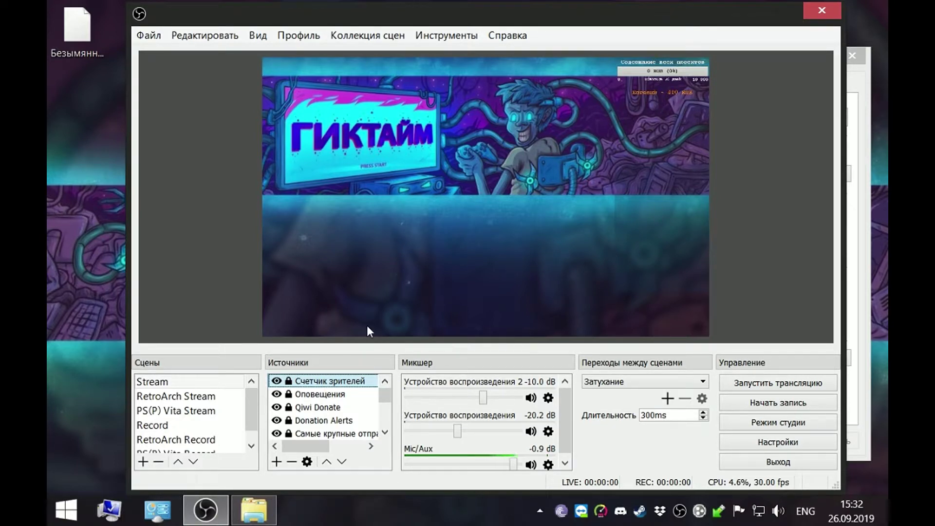
pyautogui.rightClick(317, 379)
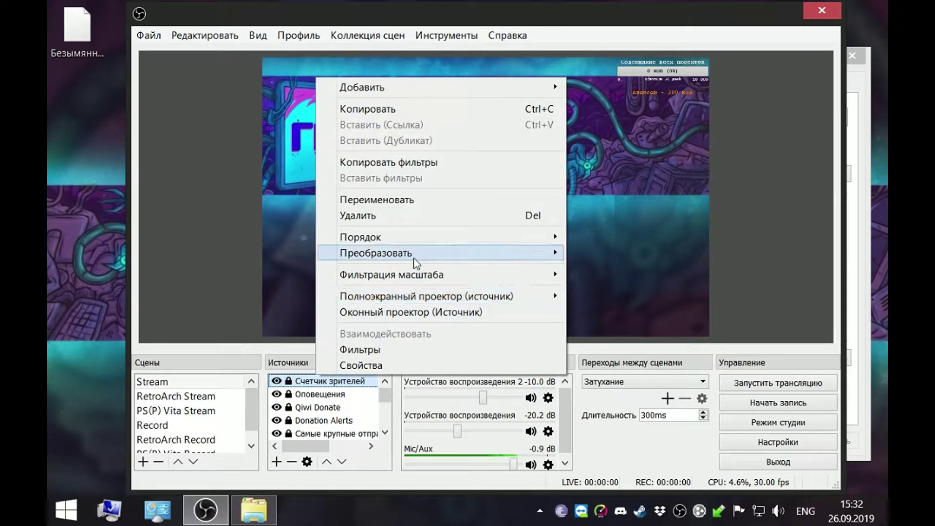
pyautogui.moveTo(411, 254)
pyautogui.click(596, 259)
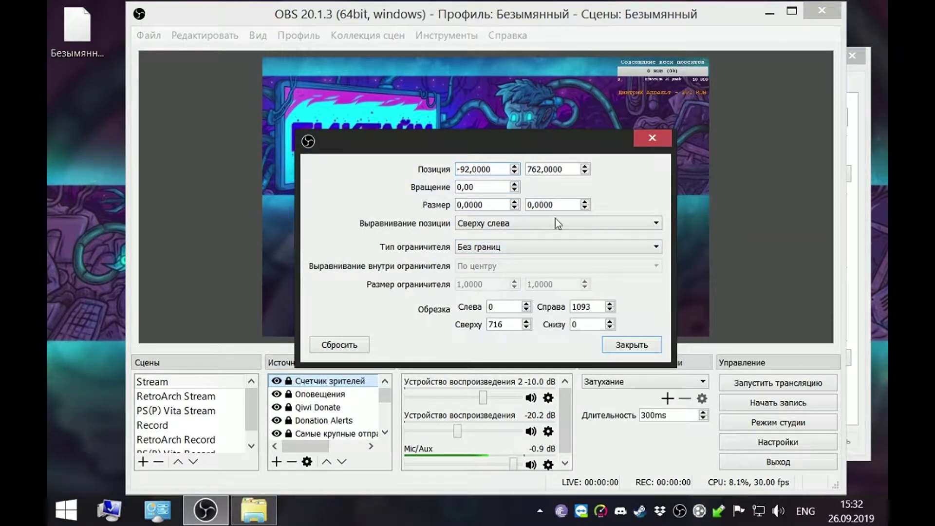
pyautogui.click(641, 139)
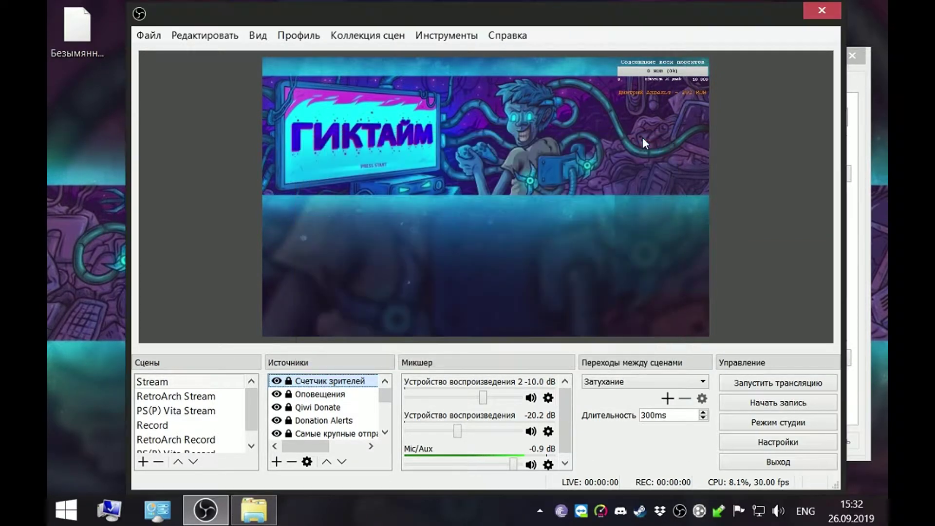
pyautogui.click(858, 156)
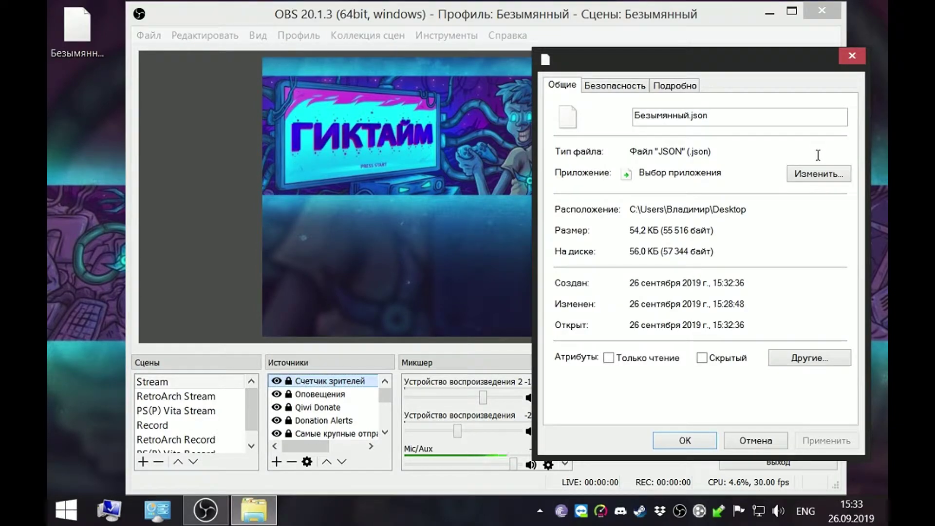
pyautogui.click(852, 56)
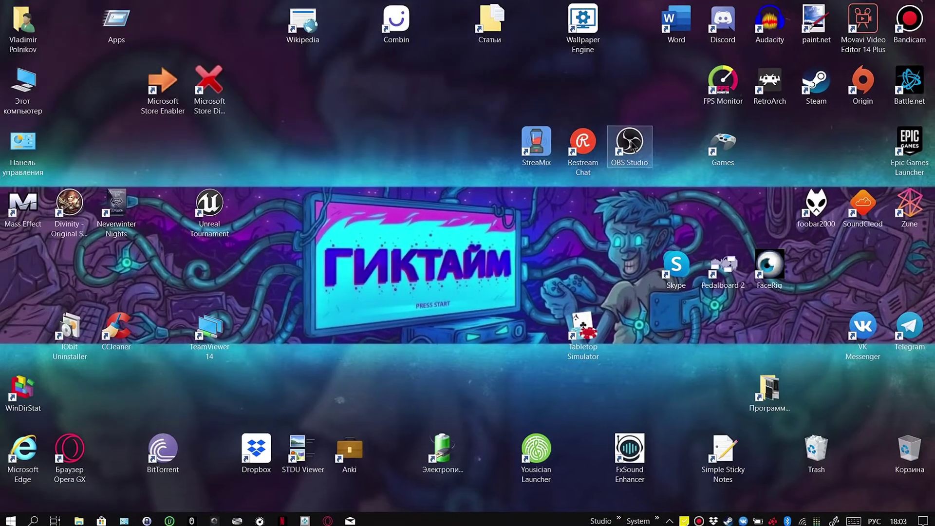
# Step: Launch OBS Studio from the desktop, reposition its window nearer the screen centre, and hide the Видео с камеры source
pyautogui.doubleClick(632, 146)
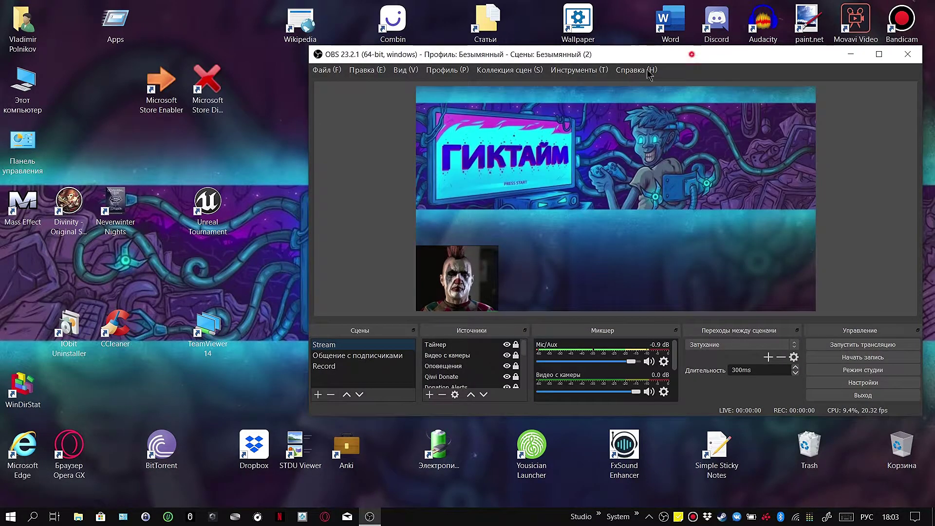
pyautogui.moveTo(693, 55); pyautogui.dragTo(527, 105)
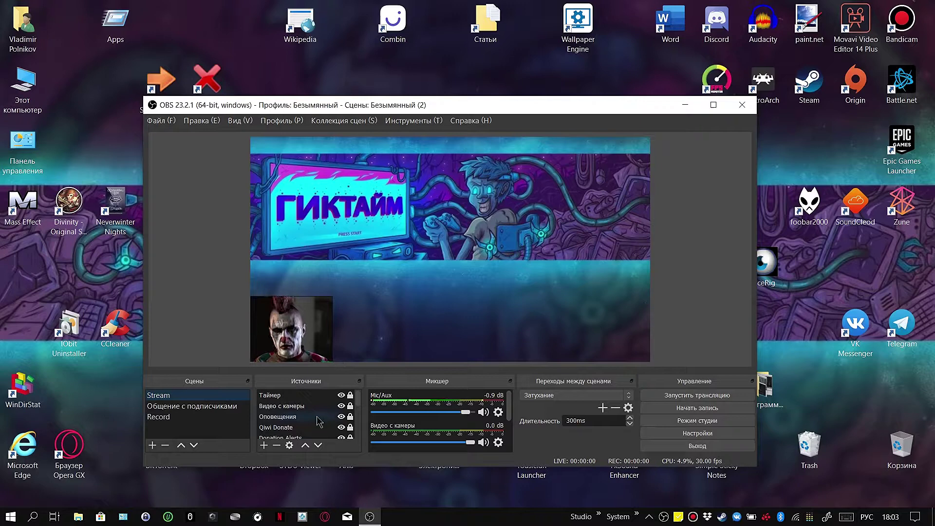
pyautogui.click(341, 405)
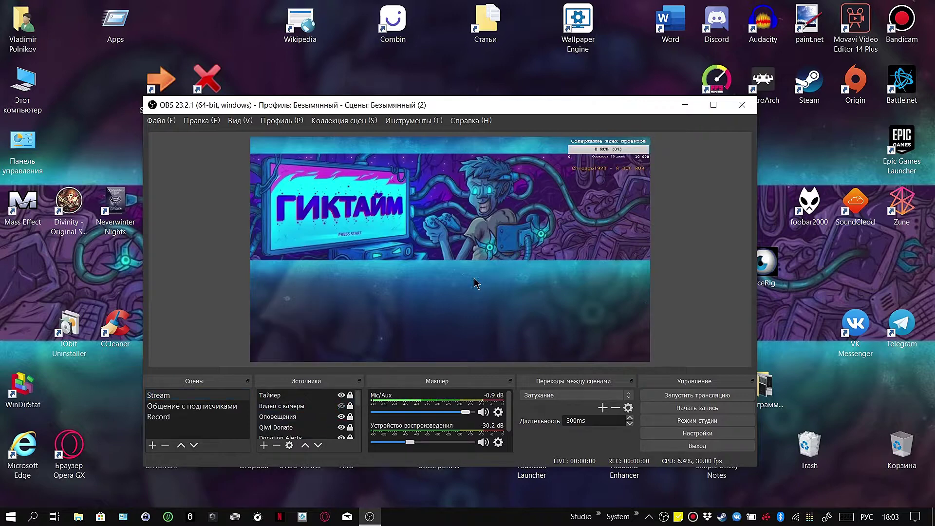
pyautogui.moveTo(492, 103); pyautogui.dragTo(510, 78)
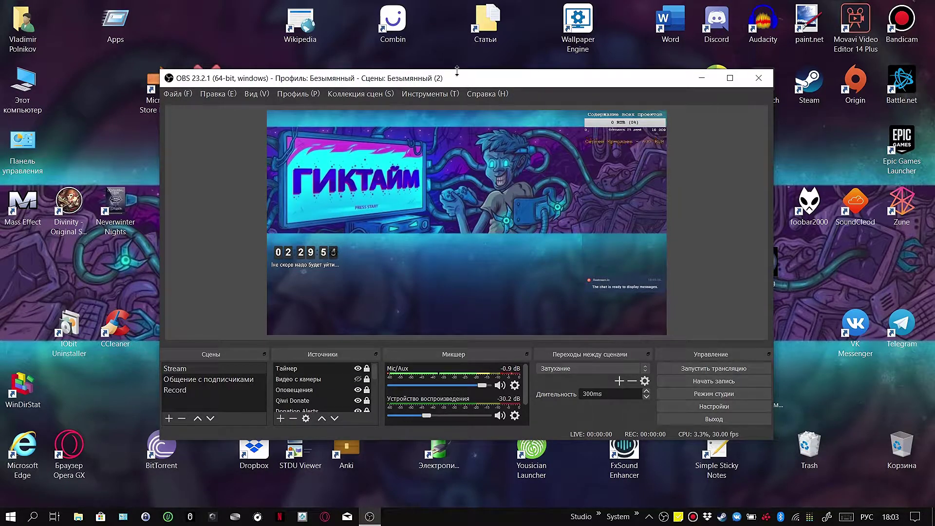
# Step: View the scene collection import dialog with its JSON file type filter and leave it without importing anything
pyautogui.click(449, 94)
pyautogui.moveTo(383, 97)
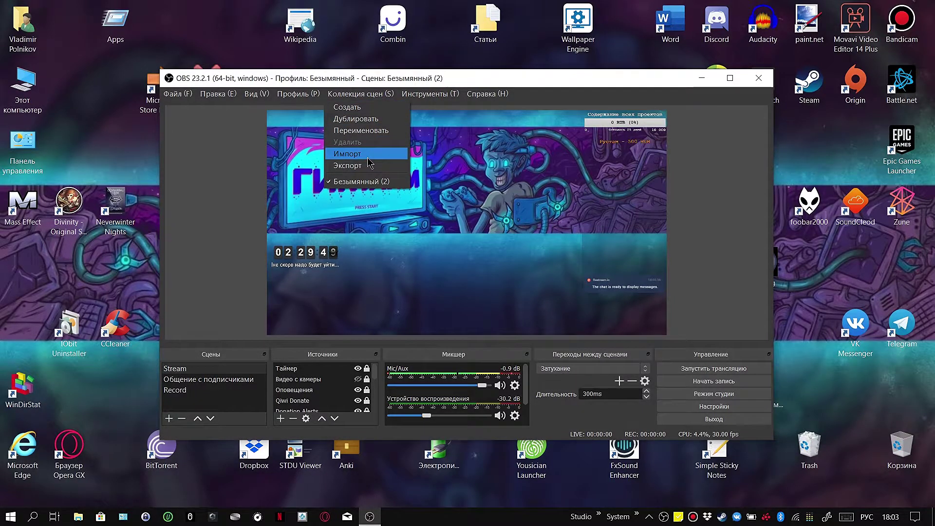
pyautogui.click(362, 157)
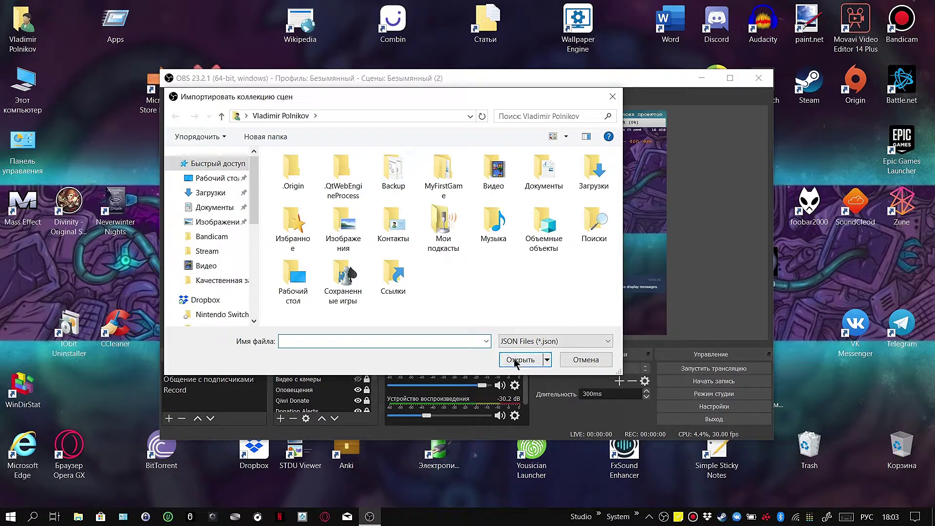
pyautogui.click(538, 341)
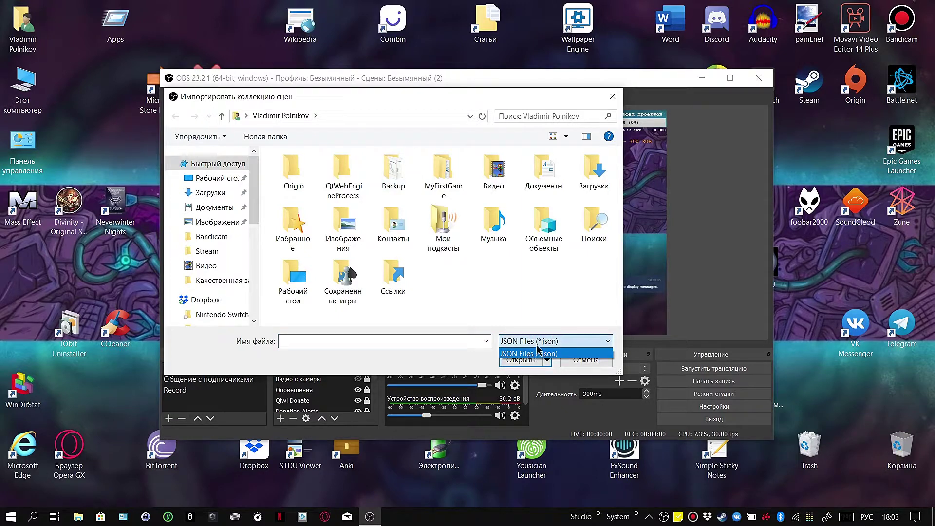
pyautogui.click(537, 347)
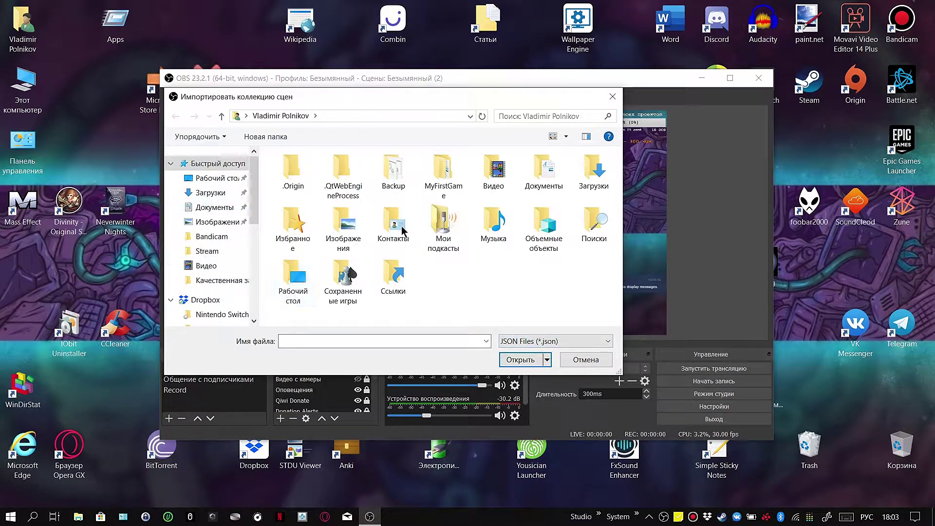
pyautogui.click(613, 96)
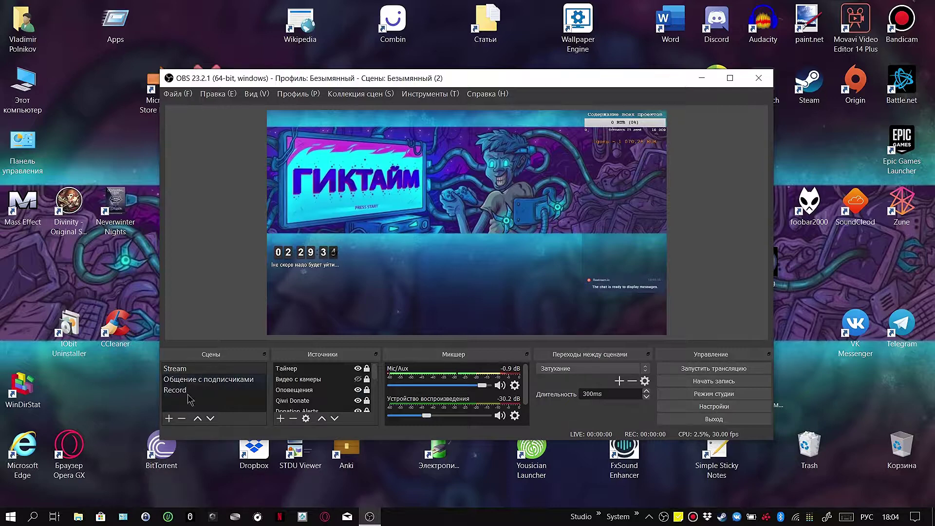
# Step: Look over the commands available for the Видео с камеры source and the Stream scene's source list
pyautogui.rightClick(308, 379)
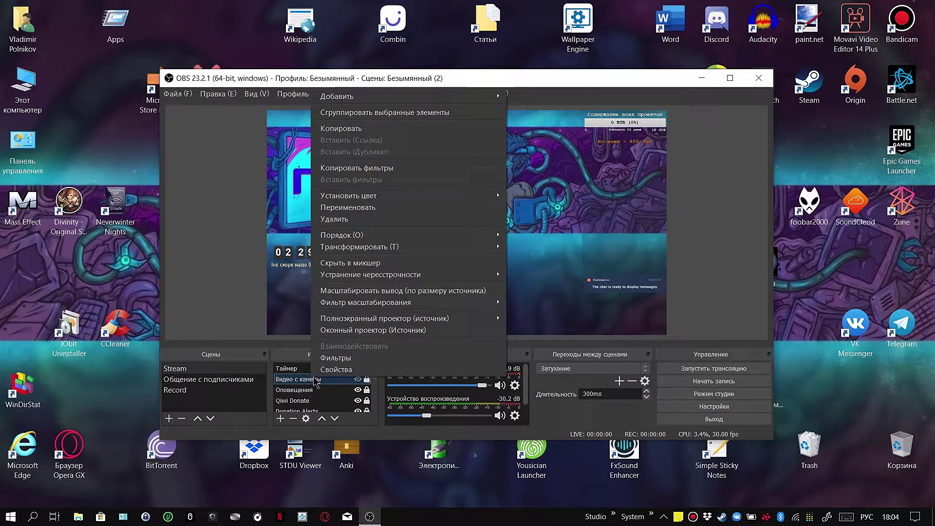
pyautogui.click(249, 265)
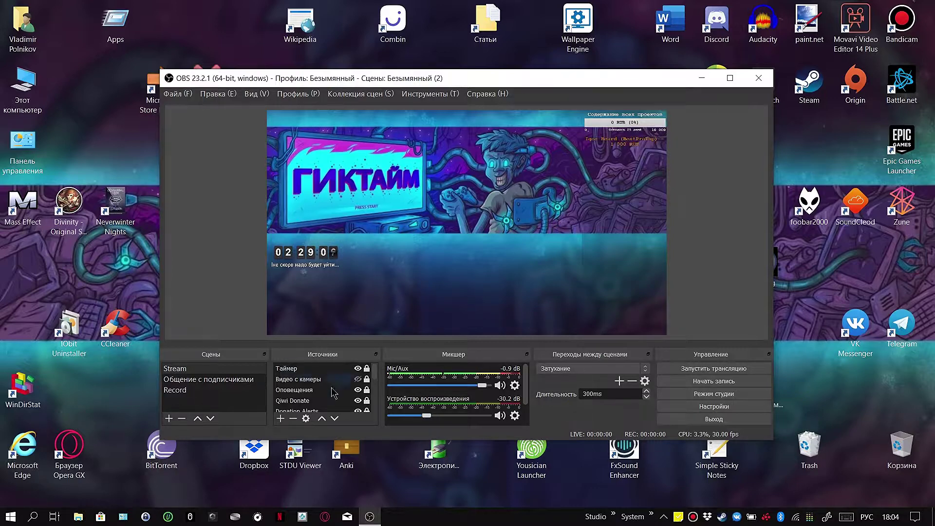
pyautogui.scroll(-5, 321, 393)
pyautogui.scroll(5, 314, 392)
# Step: Check the image file path in the Фон source's properties and leave them unchanged
pyautogui.scroll(-5, 308, 384)
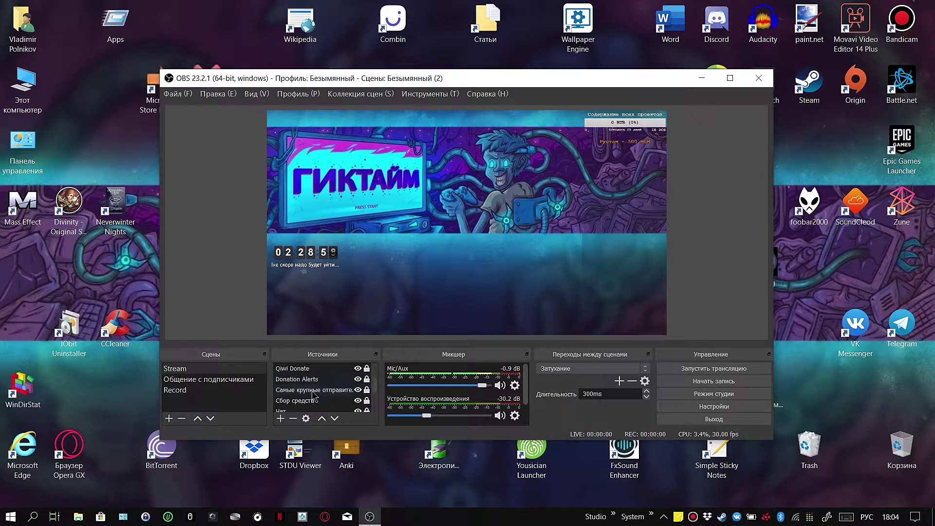
pyautogui.click(290, 400)
pyautogui.rightClick(290, 400)
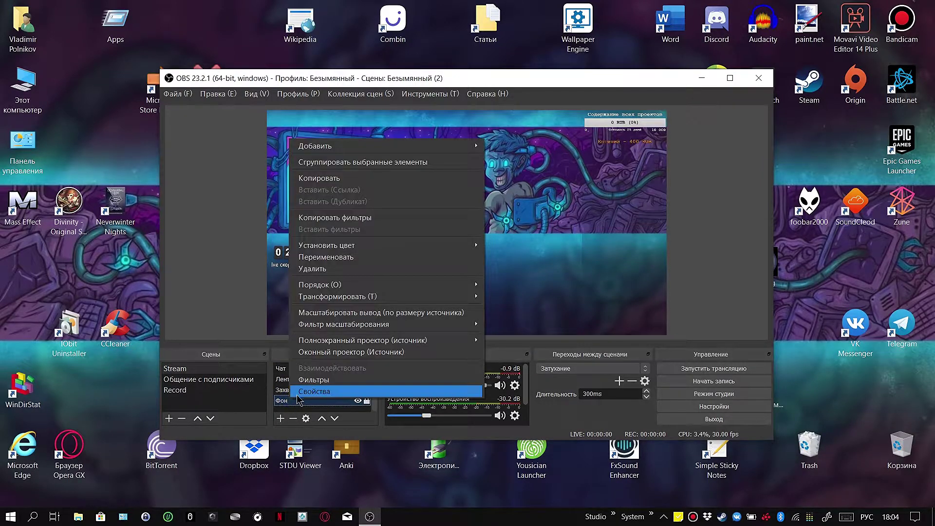
pyautogui.click(297, 402)
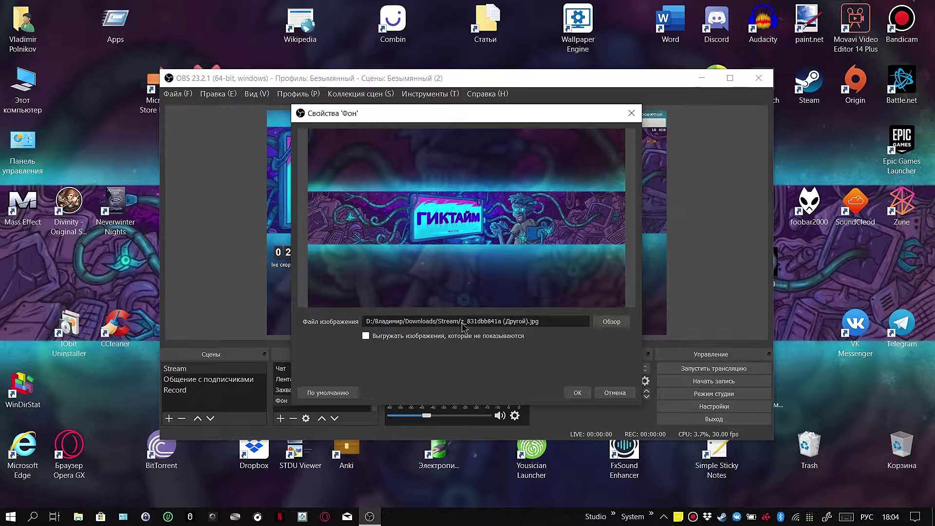
pyautogui.moveTo(461, 322); pyautogui.dragTo(588, 335)
pyautogui.click(552, 325)
pyautogui.click(631, 113)
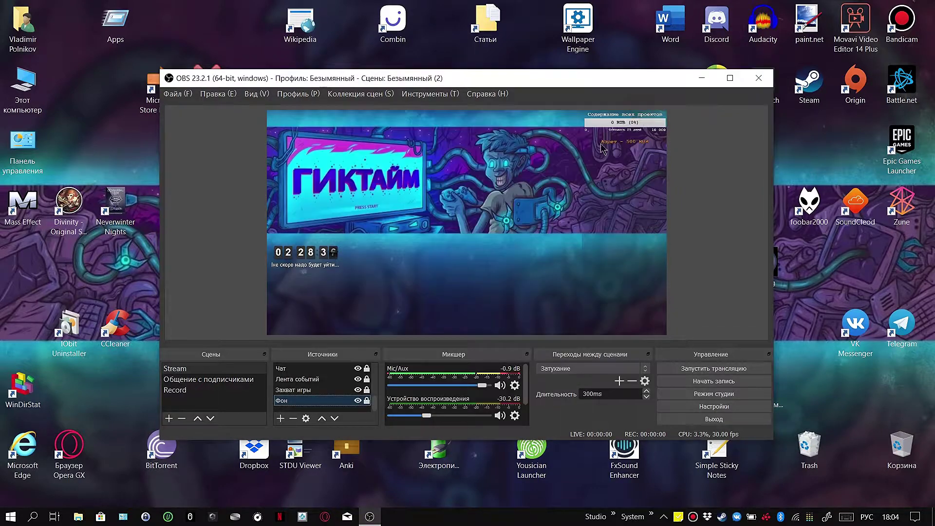
pyautogui.scroll(5, 346, 371)
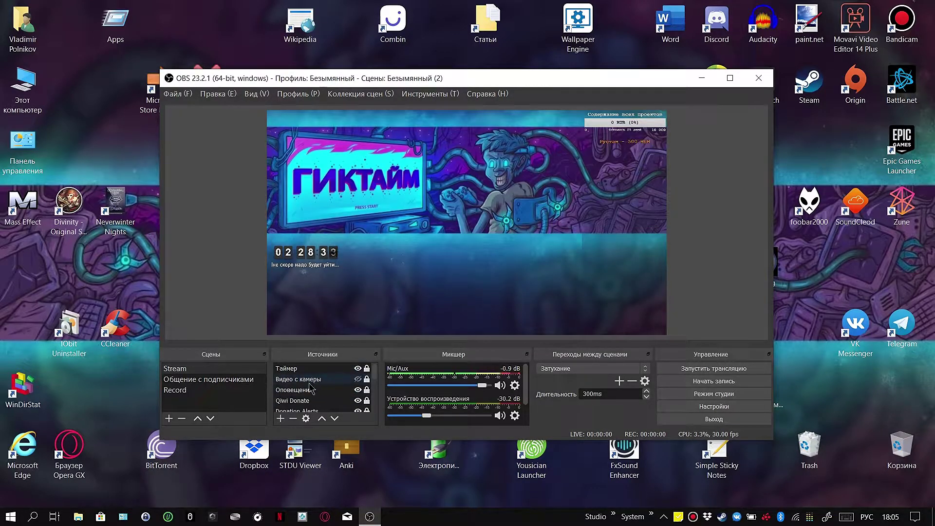
# Step: View the Record scene and the commands available for it, and return to the Stream scene
pyautogui.rightClick(189, 395)
pyautogui.click(190, 403)
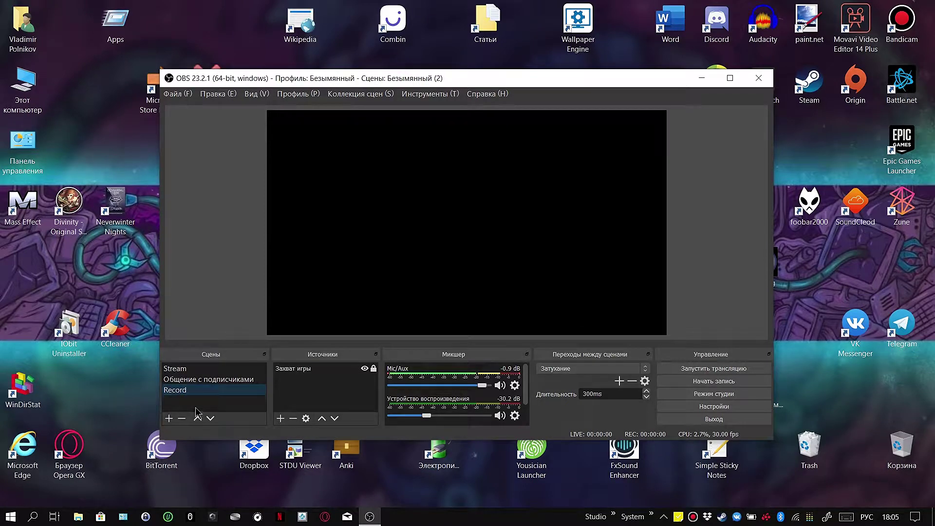
pyautogui.rightClick(200, 392)
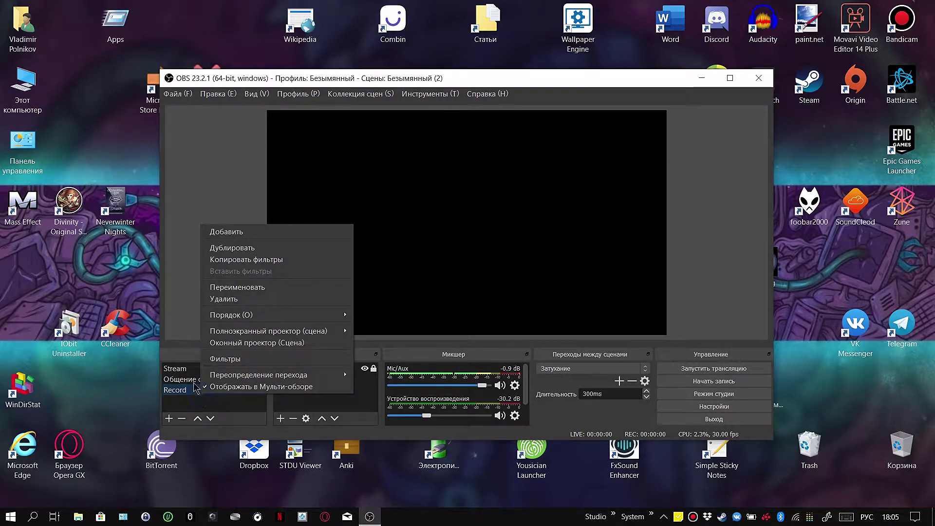
pyautogui.click(186, 369)
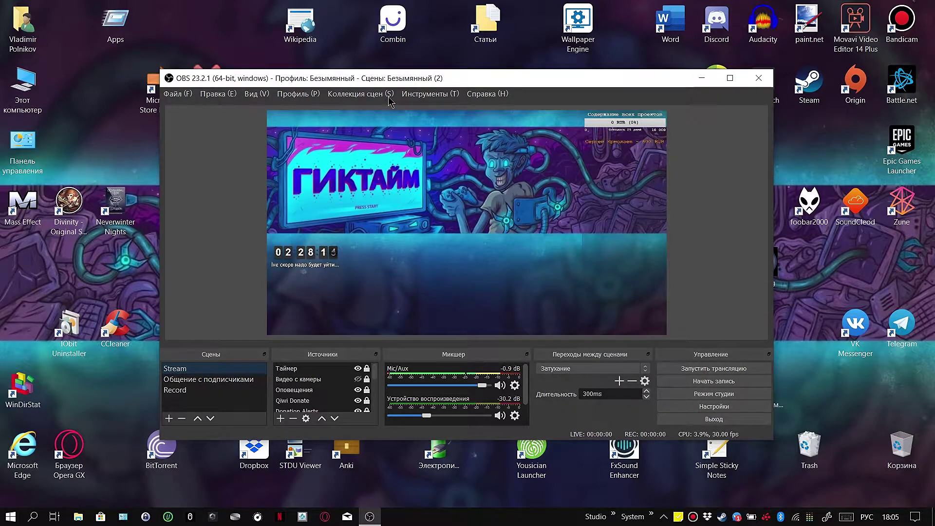
# Step: View the general program settings and dismiss the incoming message notification
pyautogui.click(186, 96)
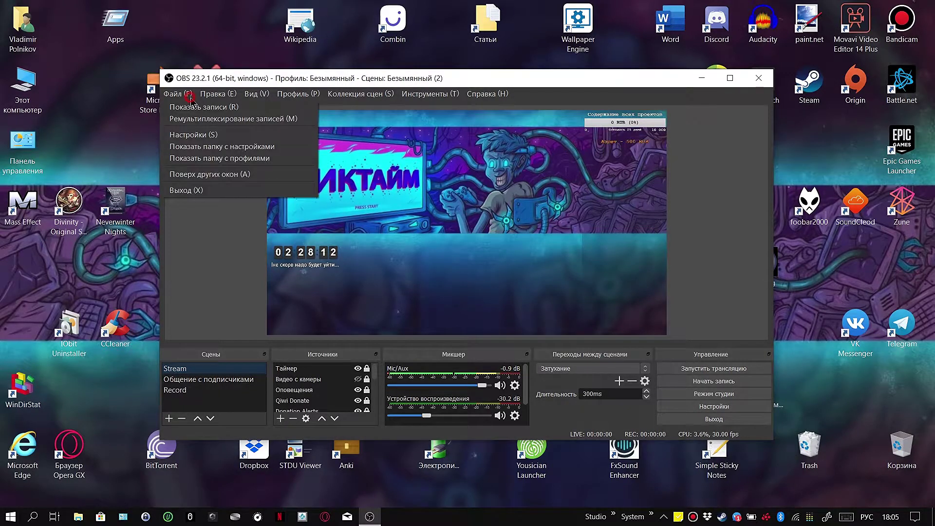
pyautogui.click(190, 136)
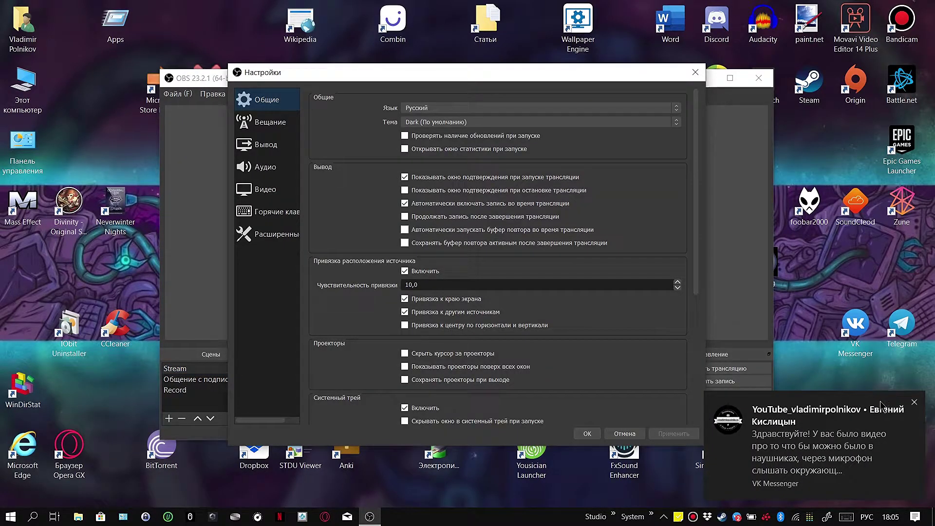
pyautogui.click(914, 403)
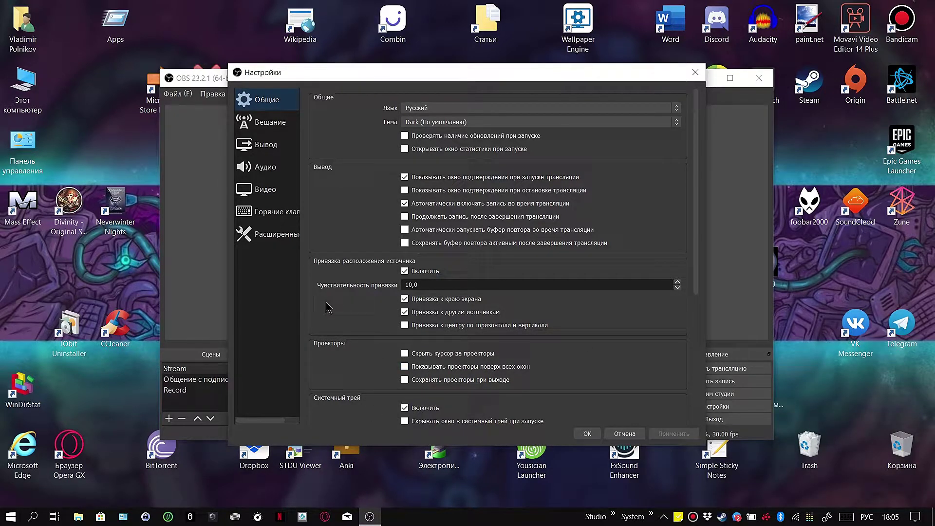
# Step: Examine the streaming output settings, including the encoder choices and the bitrate, and leave them without saving changes
pyautogui.click(267, 145)
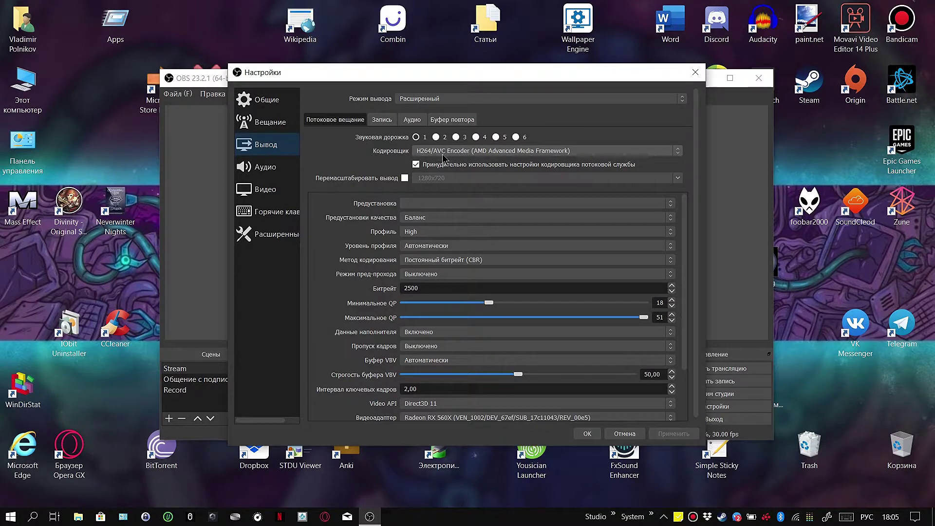
pyautogui.click(532, 155)
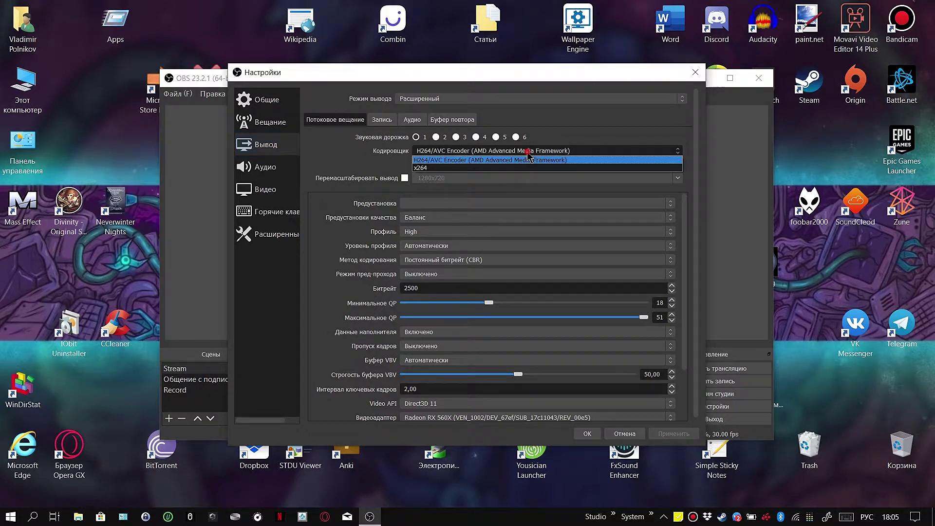
pyautogui.click(489, 159)
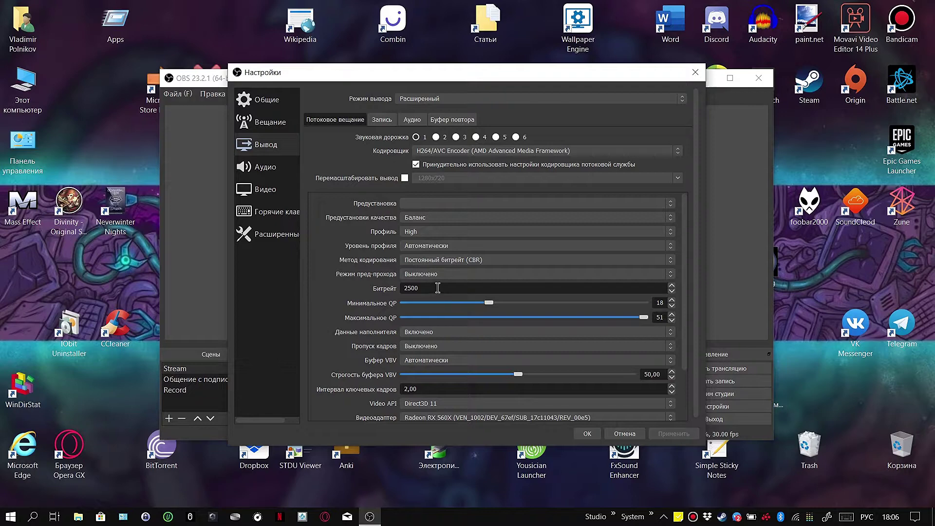
pyautogui.doubleClick(437, 289)
pyautogui.click(434, 288)
pyautogui.click(695, 72)
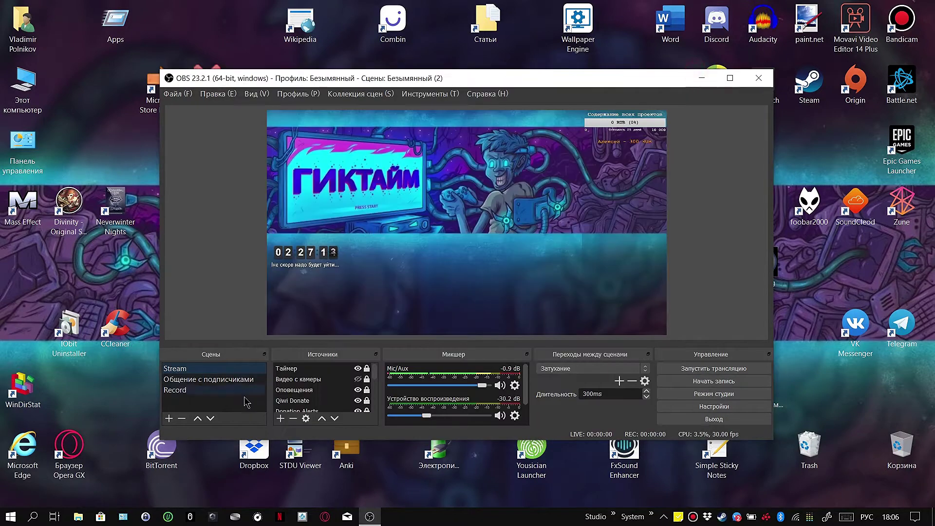
# Step: Preview the Record scene briefly and switch back to Stream
pyautogui.click(212, 384)
pyautogui.click(198, 389)
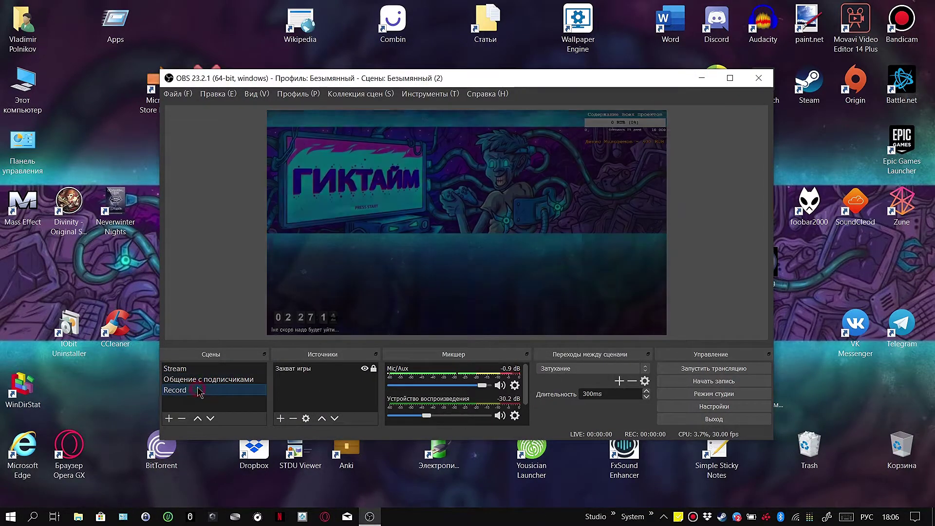
pyautogui.click(203, 369)
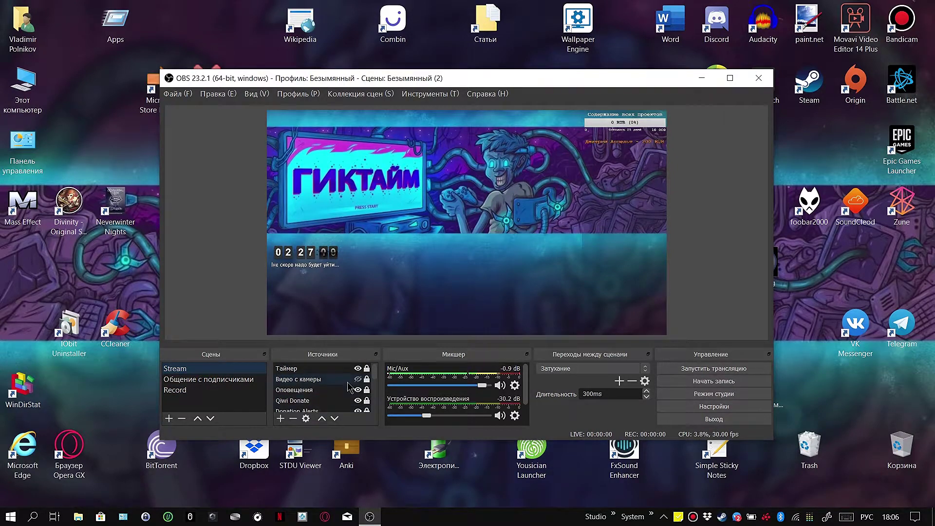